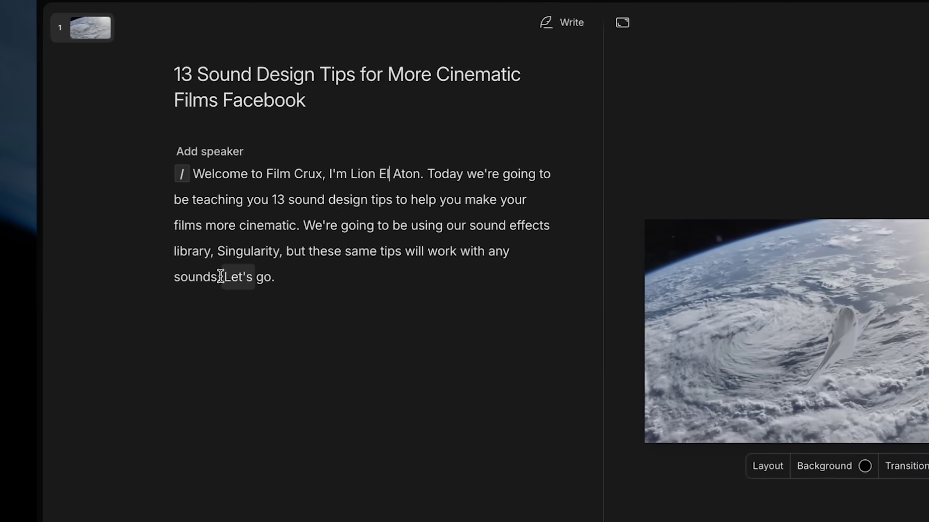
Delete the sound effects library sentence and play back the edited script
key(BackSpace)
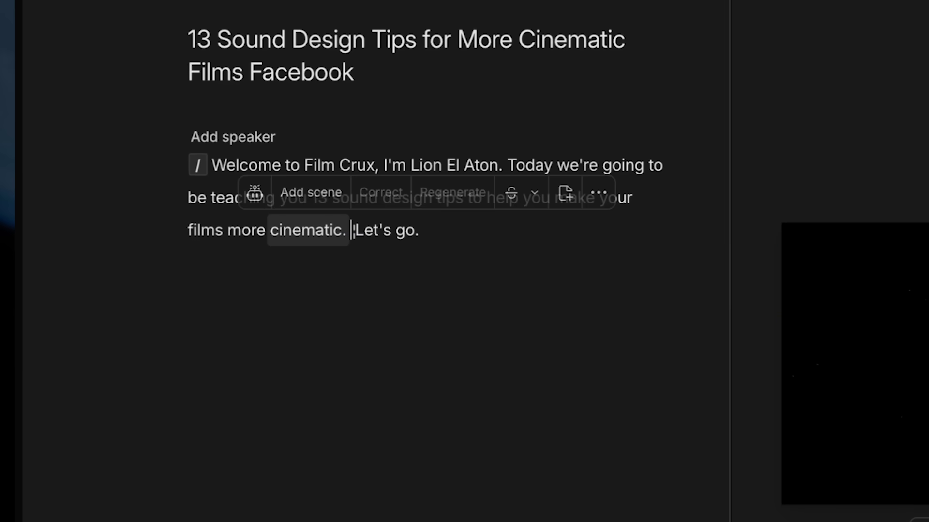
key(space)
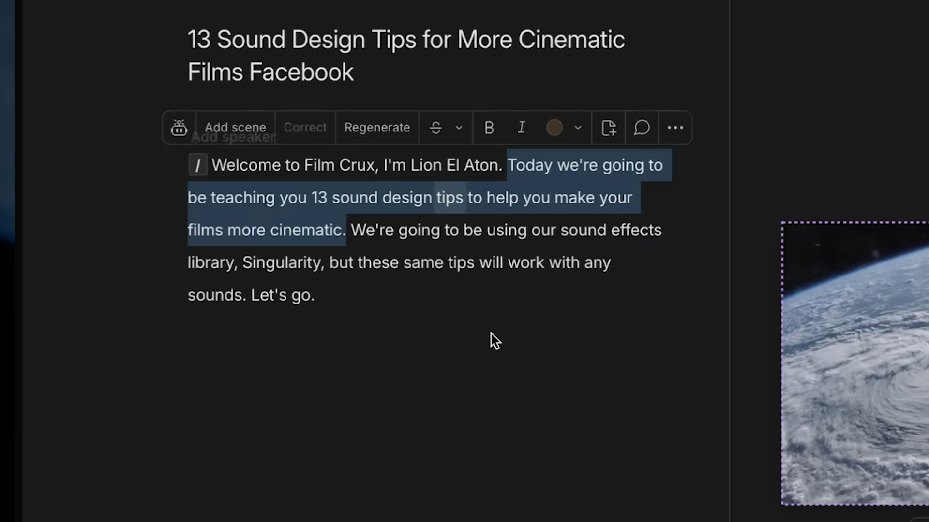
click(437, 296)
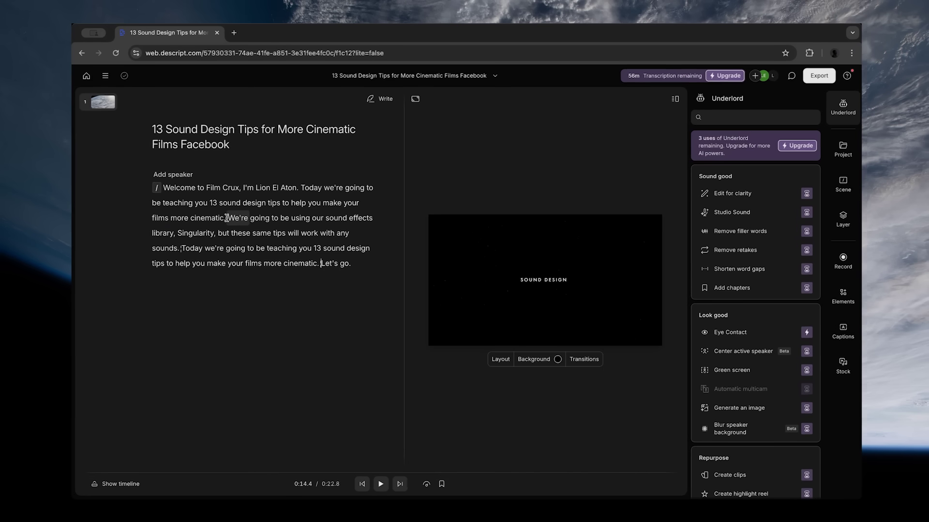
Delete the original teaching-tips sentence and replay the rearranged script from the start
drag(228, 217, 305, 188)
key(BackSpace)
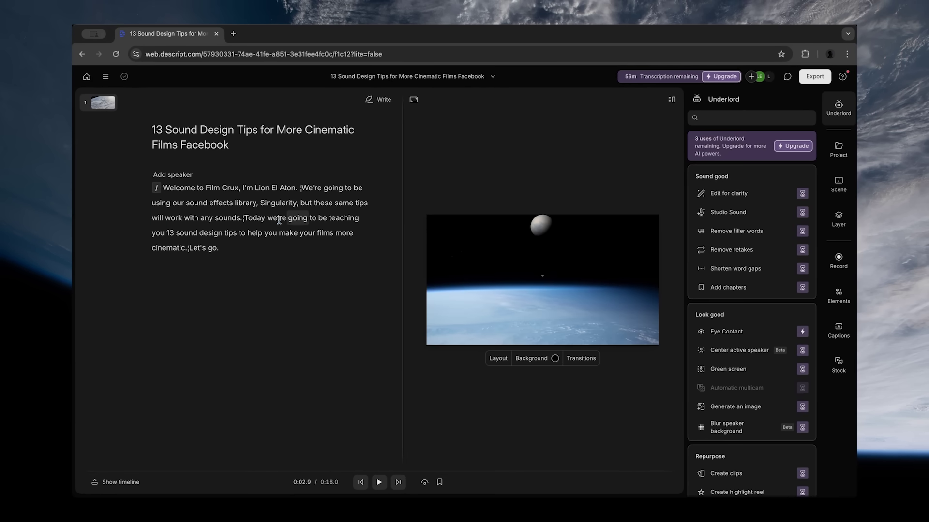
click(160, 188)
key(space)
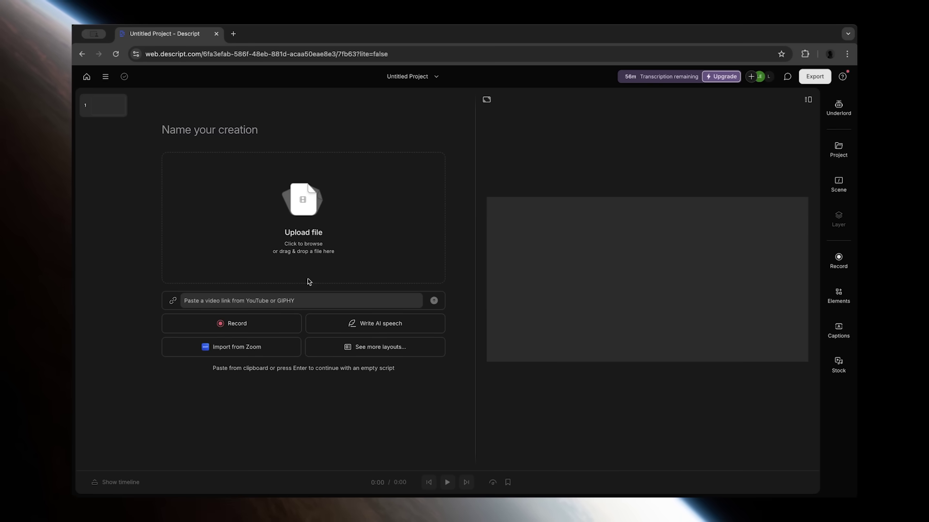
Upload the space film and start Underlord's Create clips tool on it
click(283, 218)
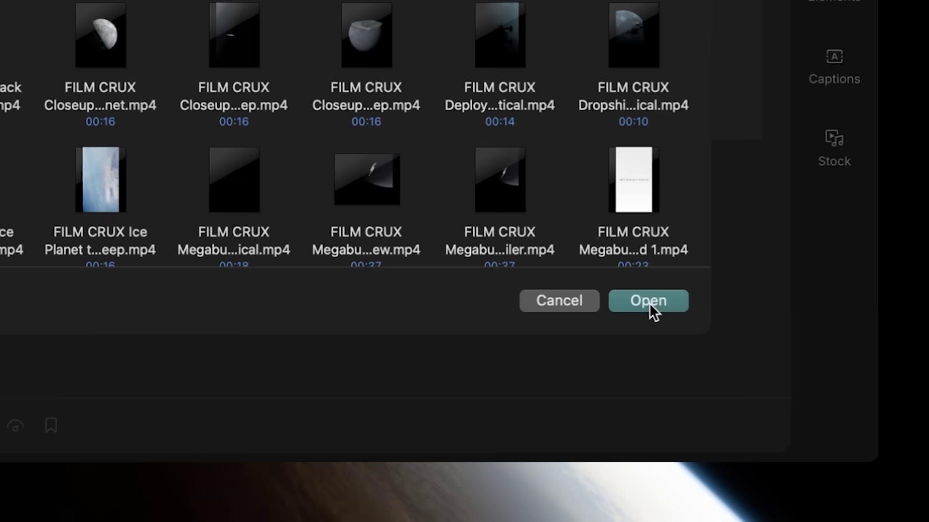
click(650, 302)
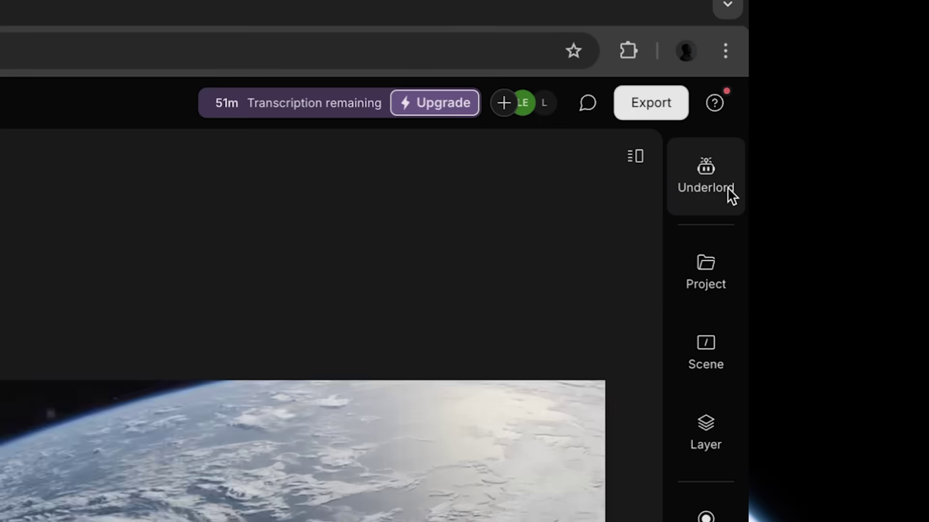
click(727, 187)
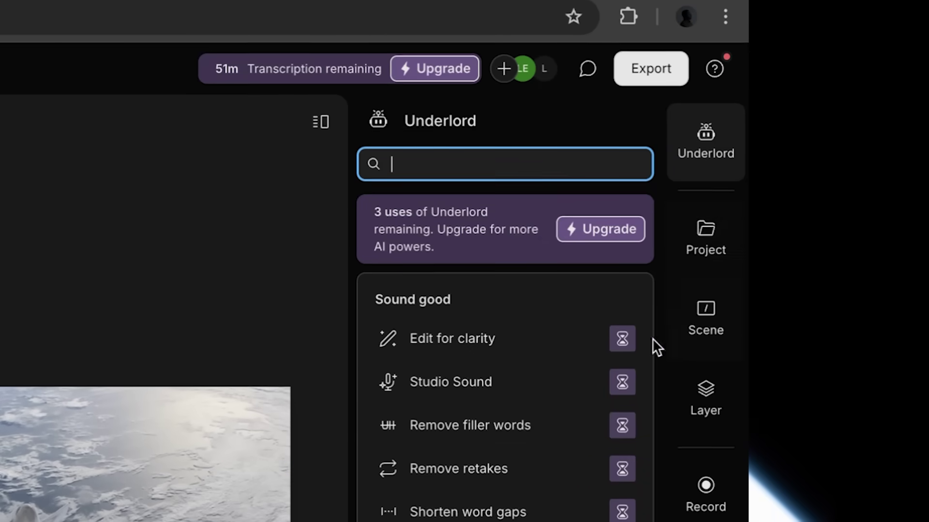
scroll(578, 218, down, 5)
scroll(578, 204, down, 2)
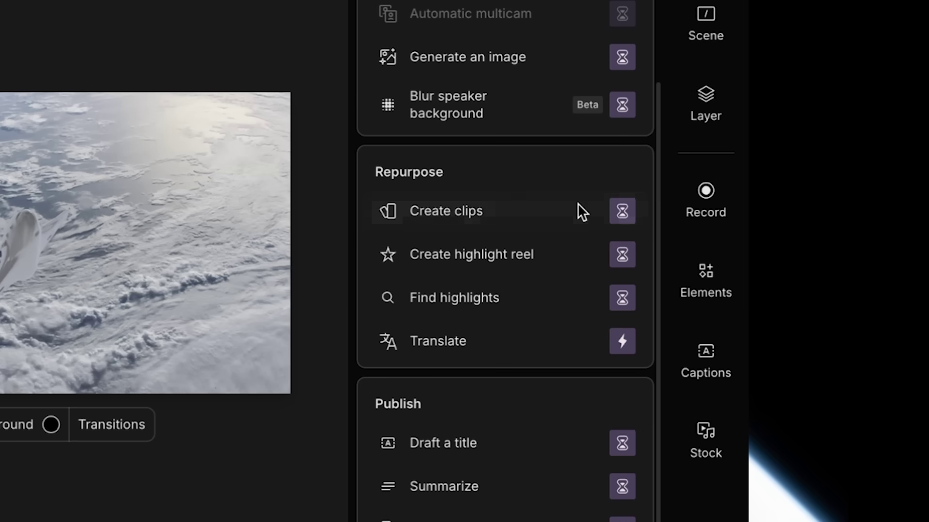
click(473, 211)
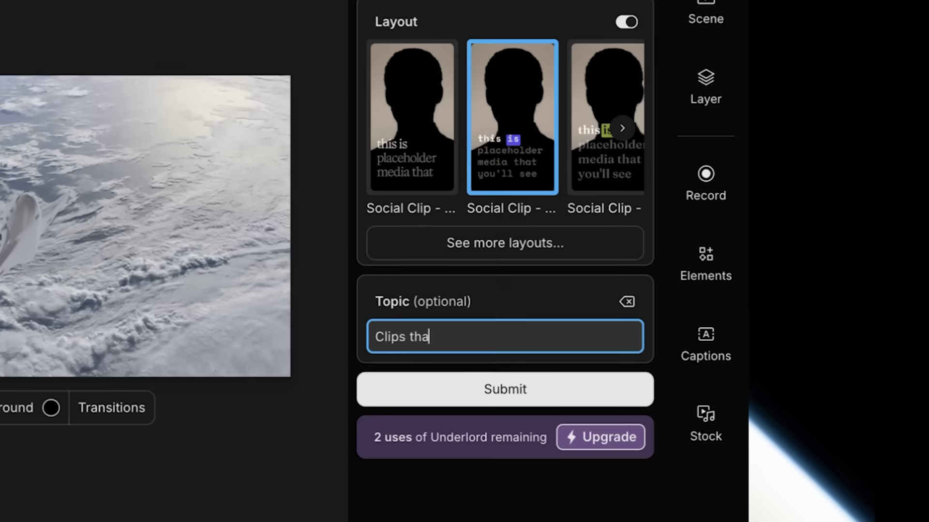
text(t give the very best sound d)
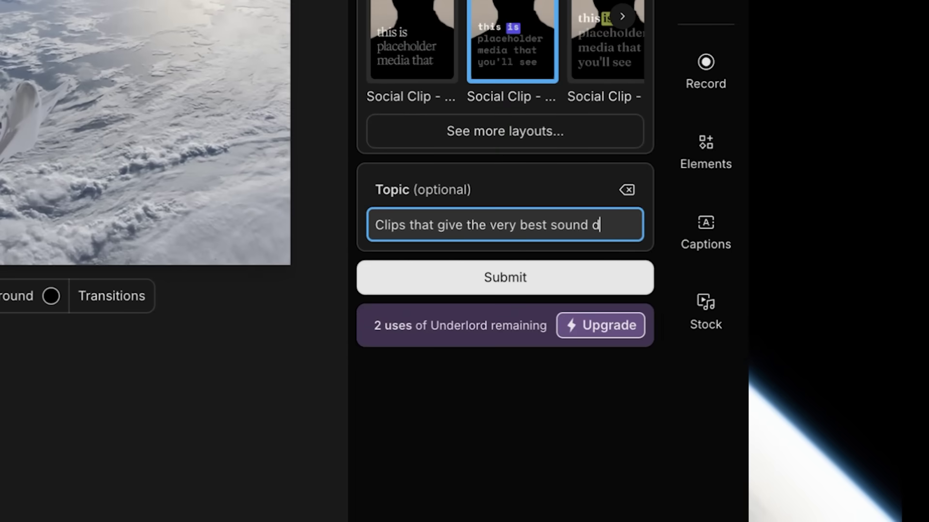
text(n tip)
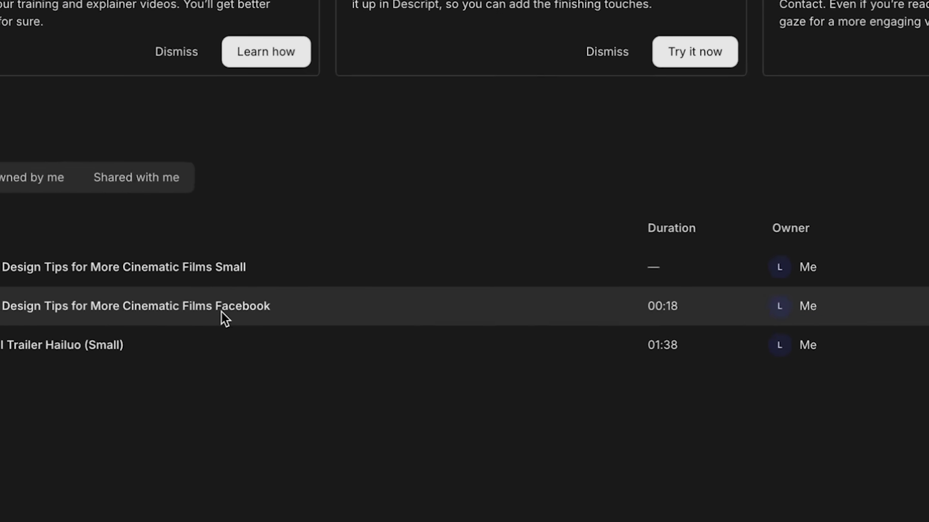
Open the Facebook sound design tips project
click(221, 312)
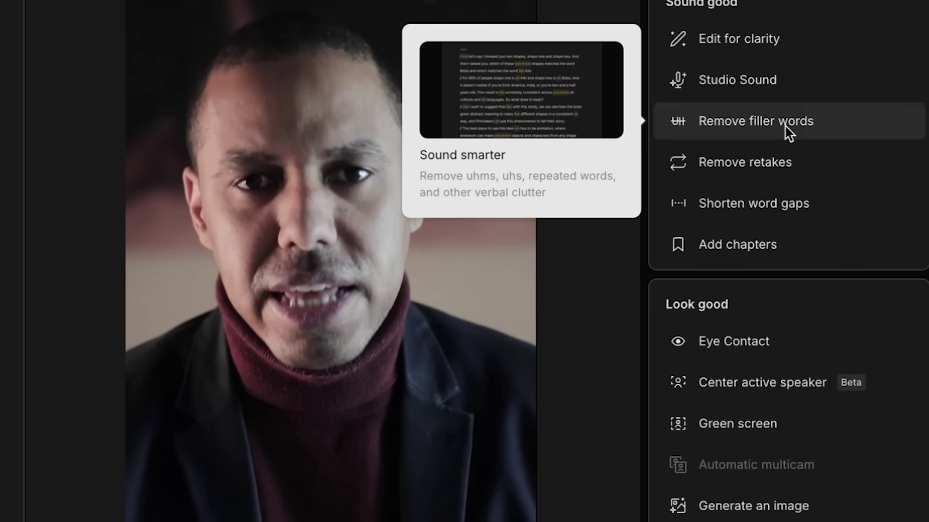
Find every filler word in the interview transcript and remove them all
click(669, 210)
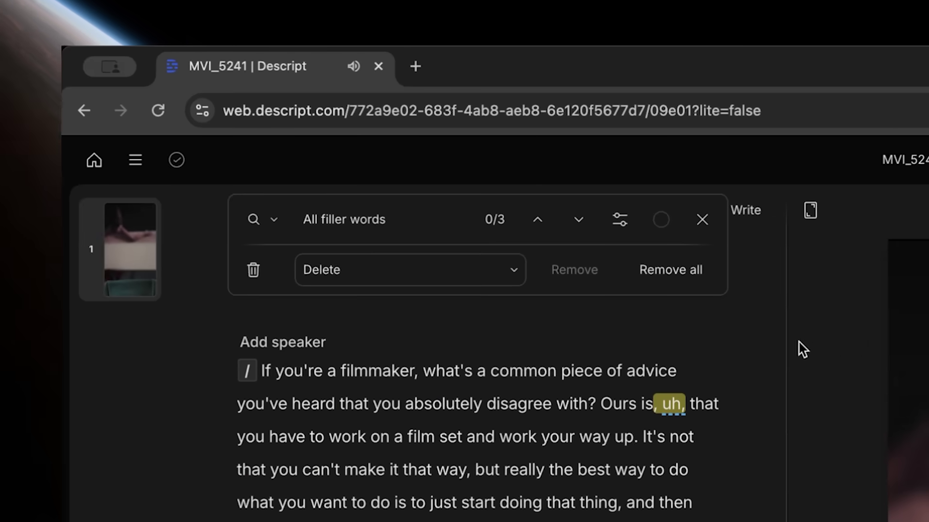
click(697, 270)
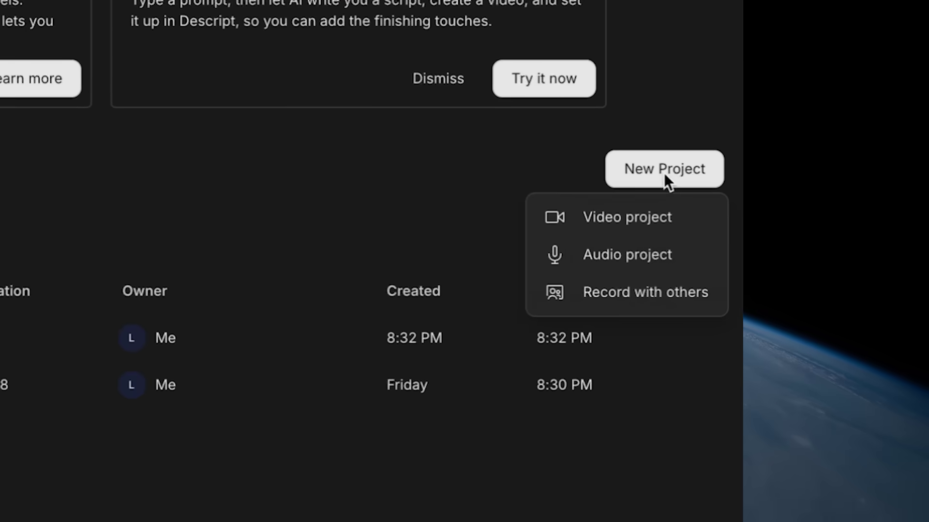
Create a video project, upload the Small sound design tips video, and dismiss speaker detection
click(653, 213)
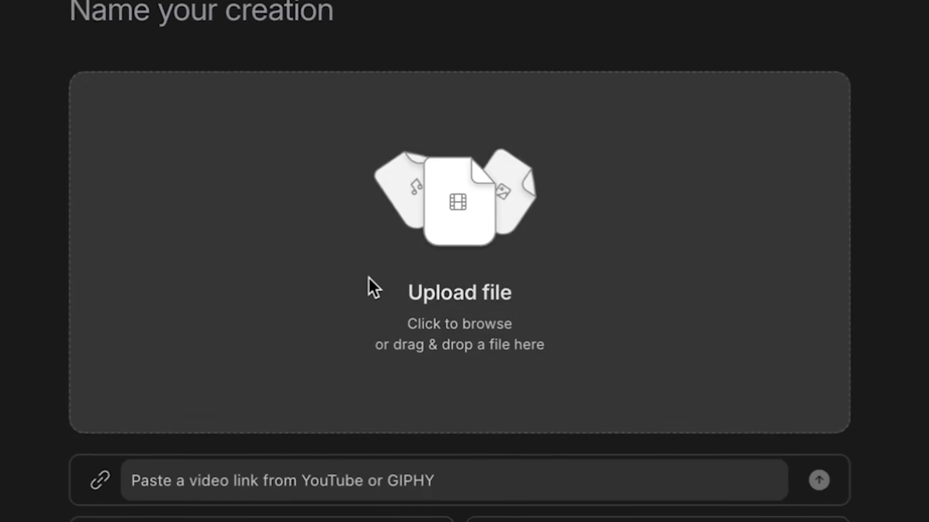
click(290, 230)
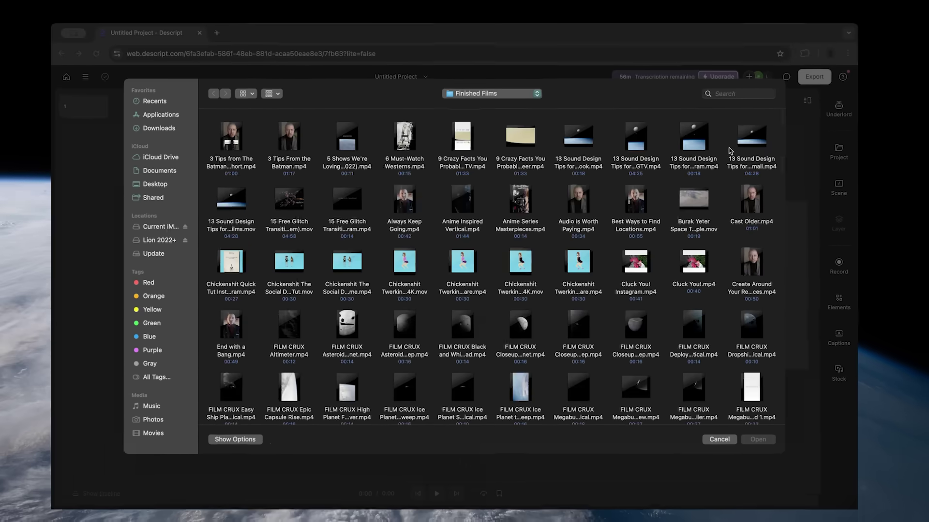
click(668, 234)
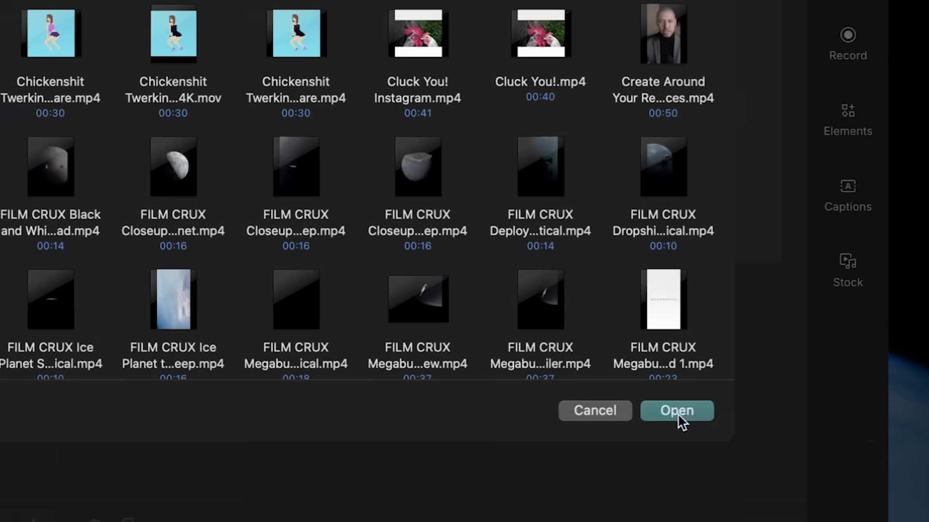
click(677, 410)
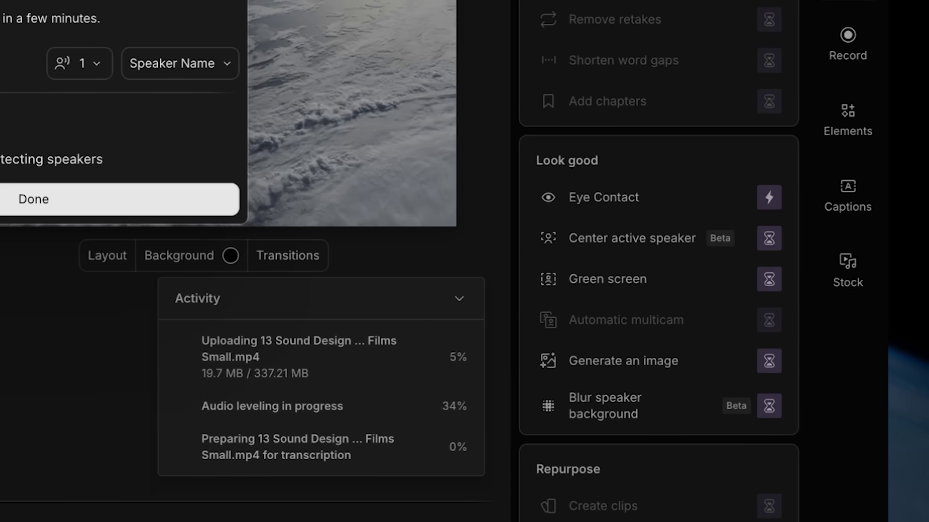
key(Return)
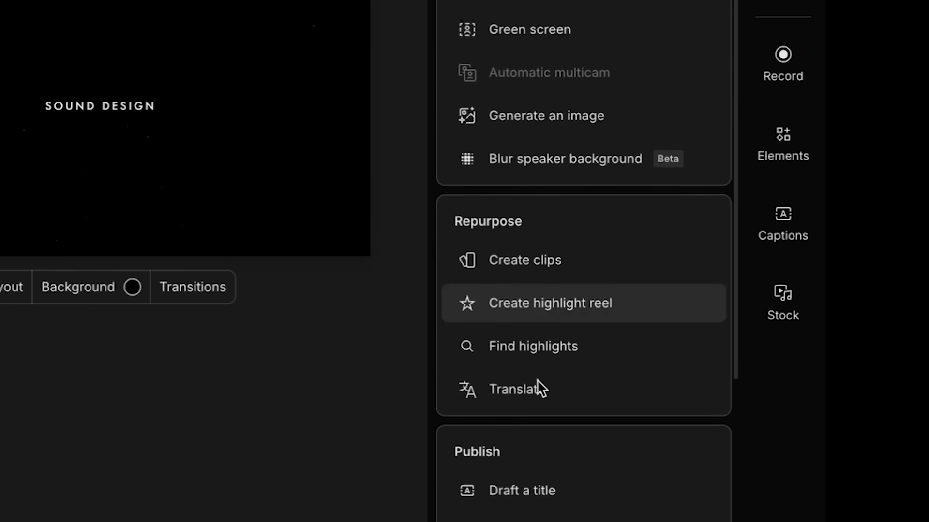
Set up Spanish translation with dubbed speech and list the stock AI speaker voices
click(537, 319)
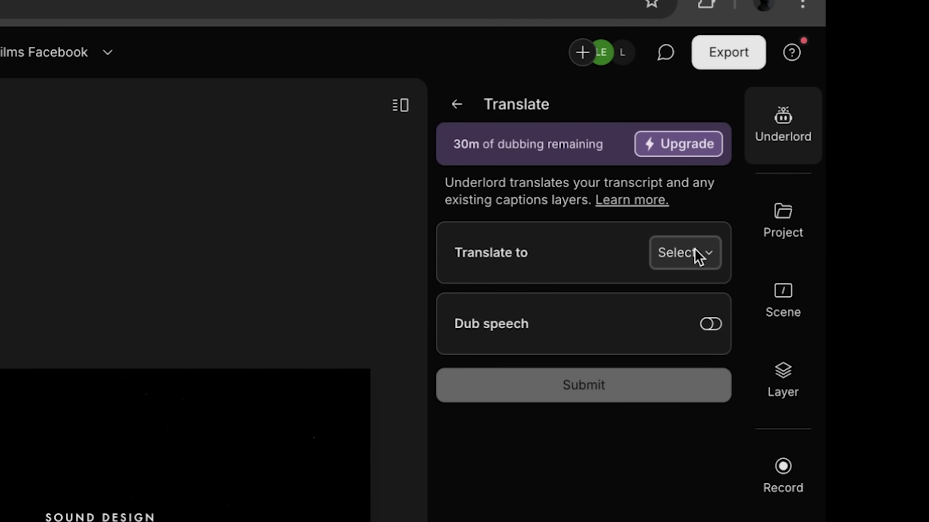
click(694, 248)
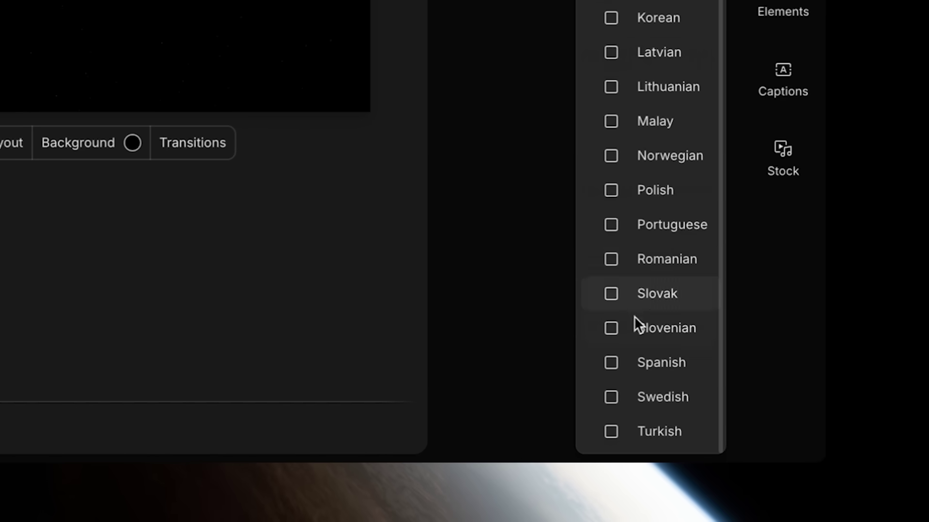
click(611, 363)
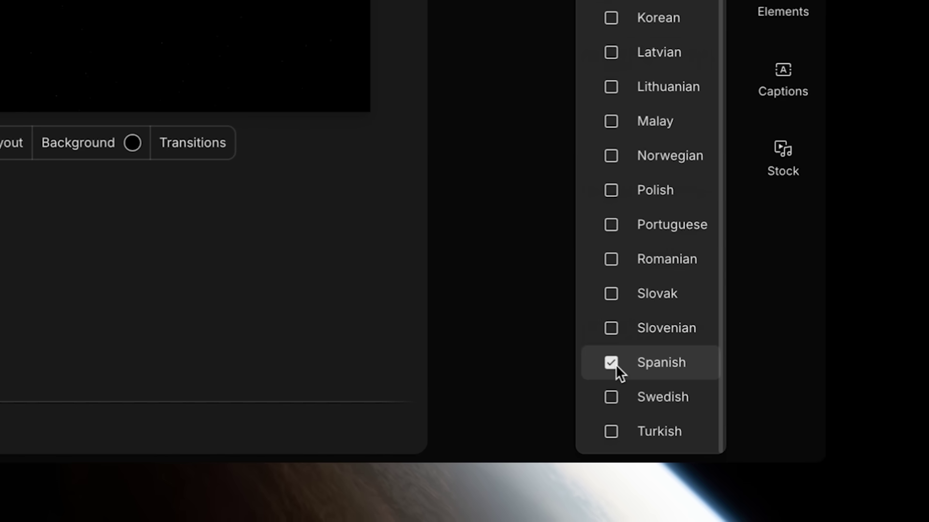
click(510, 277)
click(712, 298)
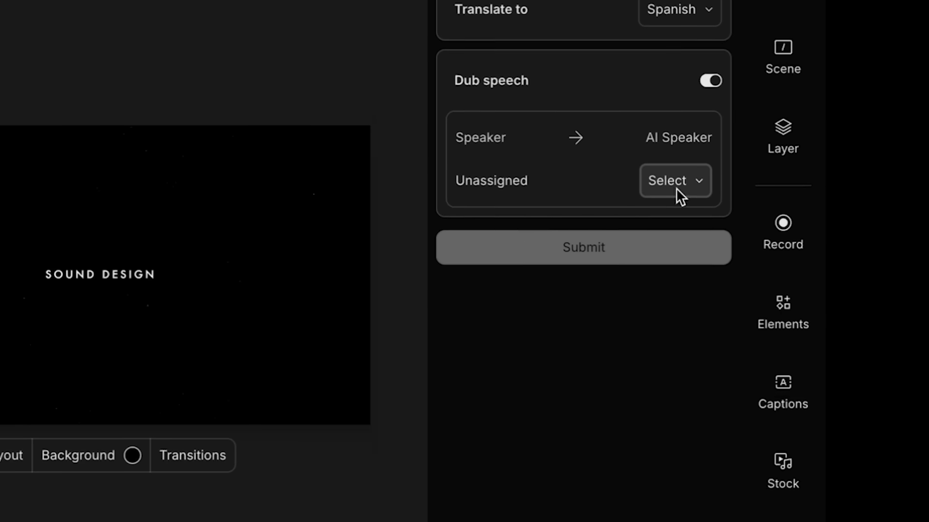
click(685, 161)
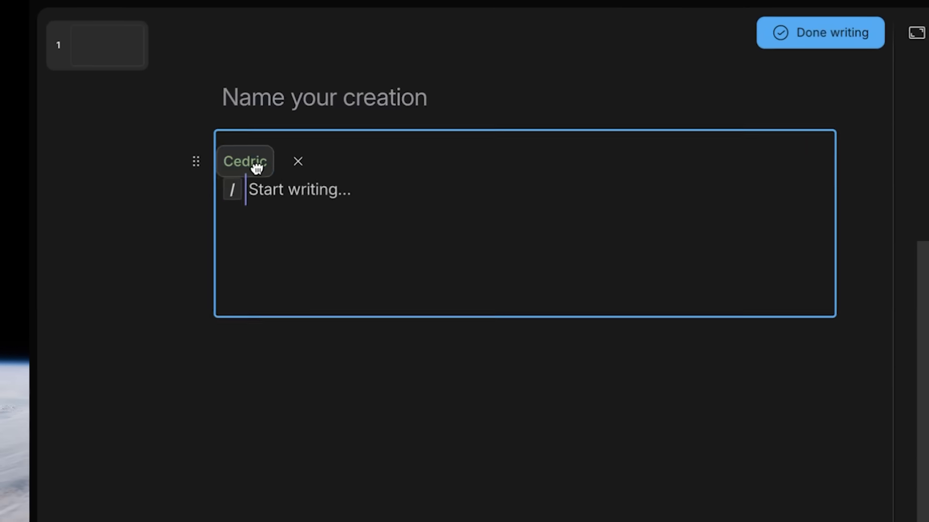
Switch the FILM CRUX welcome script's speaker from Cedric to custom voice Lion, then finish writing
click(192, 160)
click(254, 312)
text(Welcome to FILM CRUX. I'm Lion El Aton. Today we're going to teach you how to create stunning cinematic films, using tricks we've picked up over a decade)
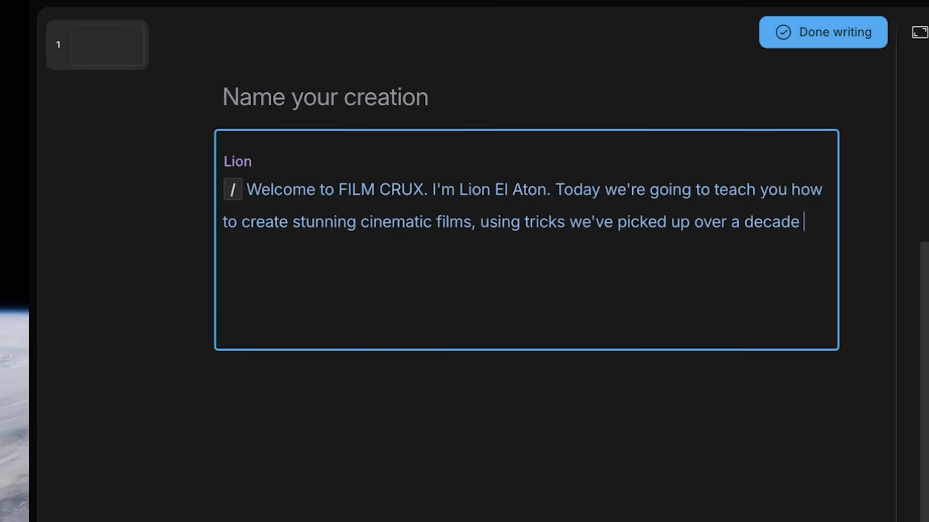
text(of filmmaking.)
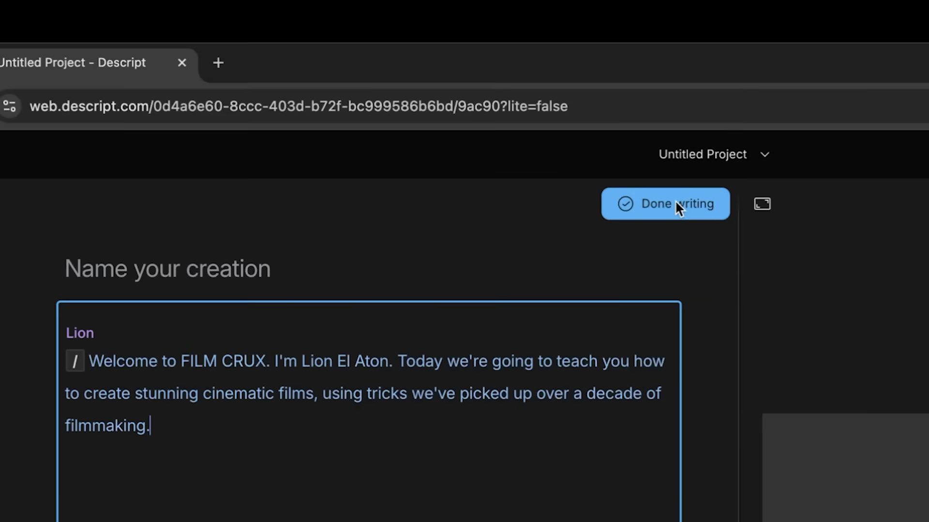
click(675, 200)
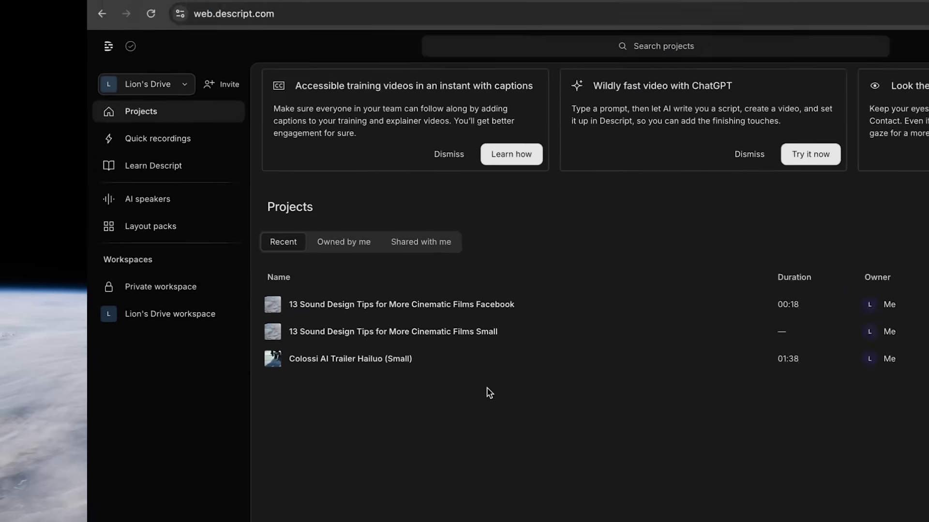
Create and name a new AI speaker and record its 32-second training statement
click(272, 258)
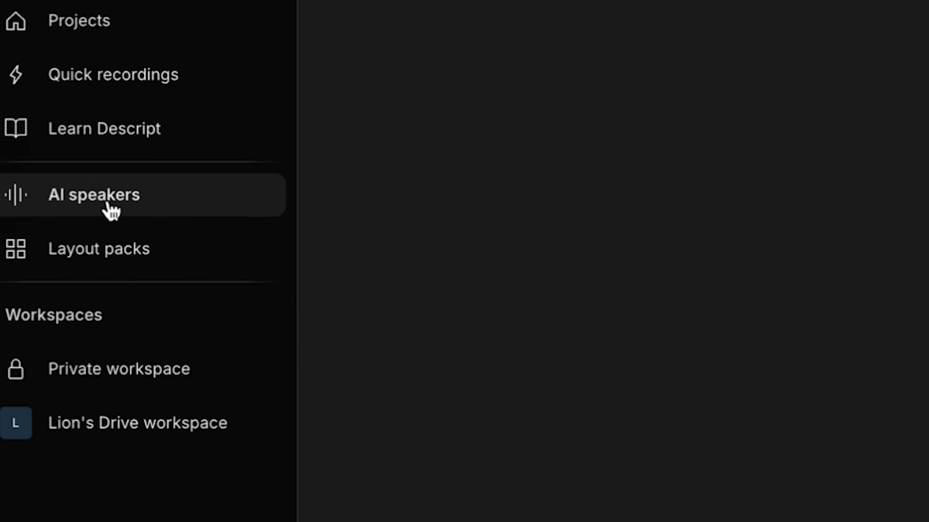
click(616, 221)
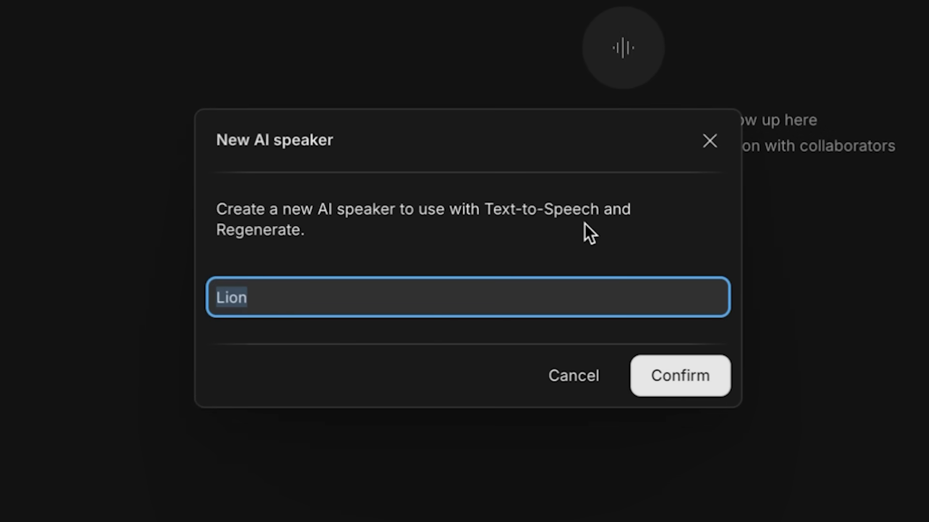
click(693, 372)
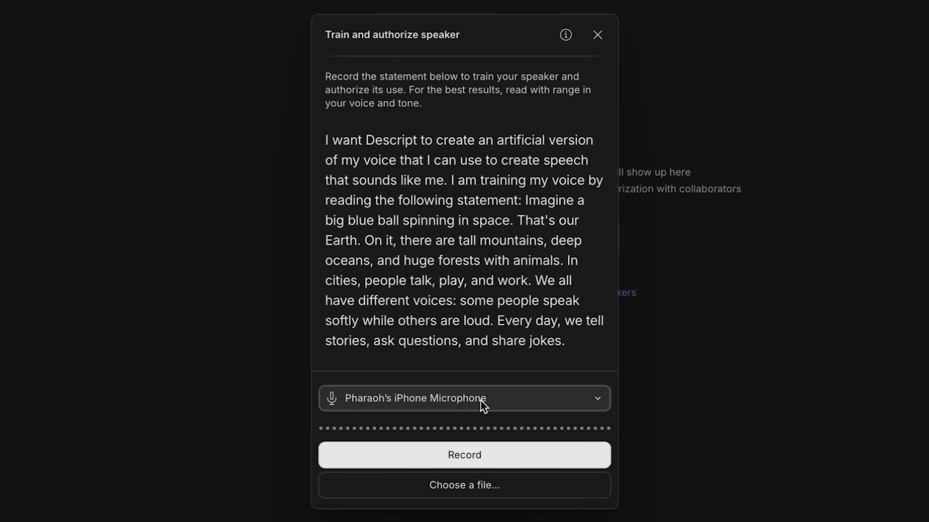
click(466, 454)
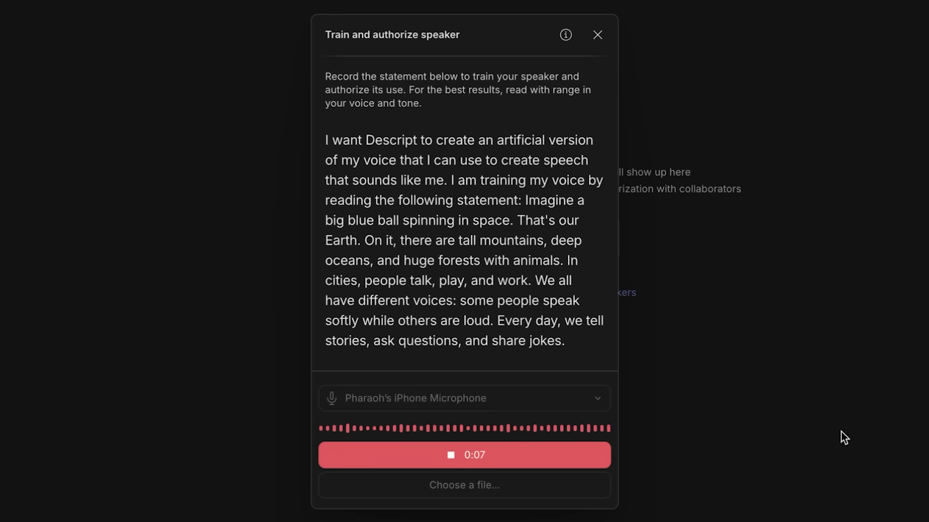
click(445, 455)
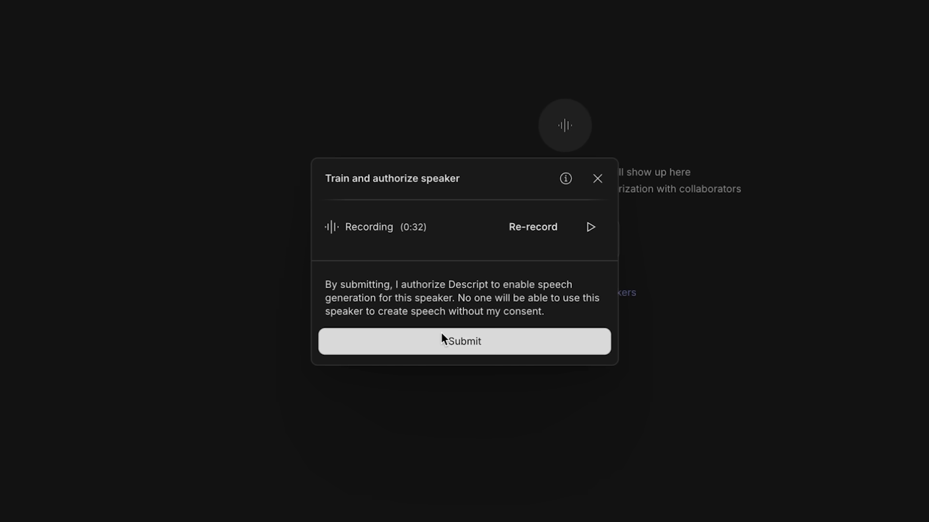
Submit the recorded statement to authorize the custom speaker
click(457, 337)
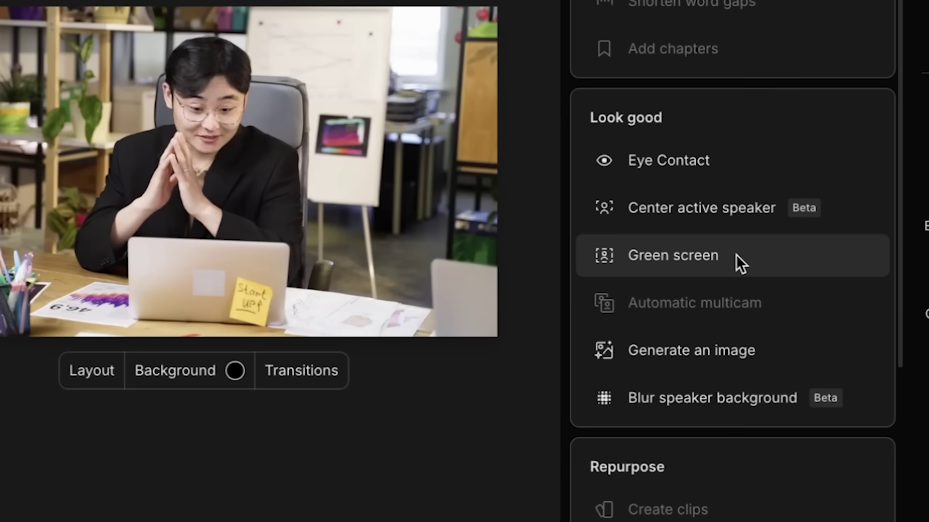
Remove the office background with Green screen and give the clip a width-5 border
click(736, 255)
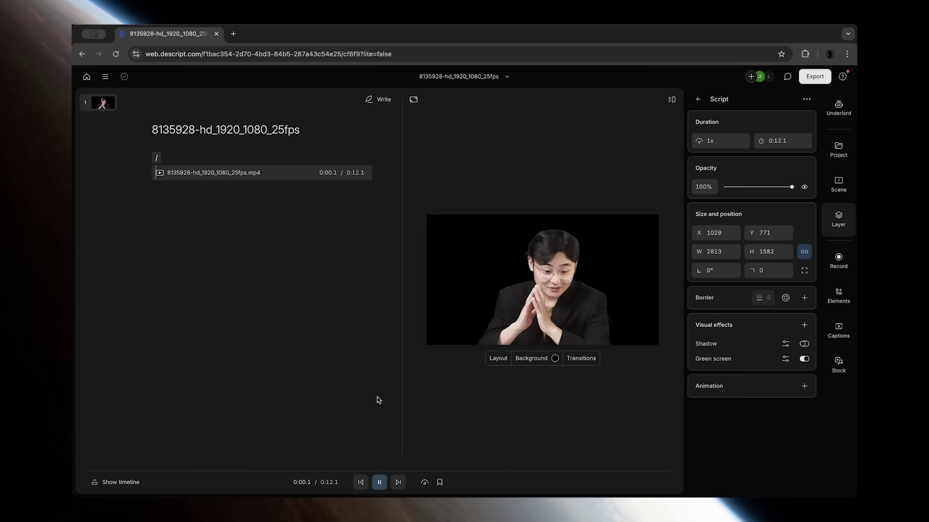
click(804, 298)
click(765, 300)
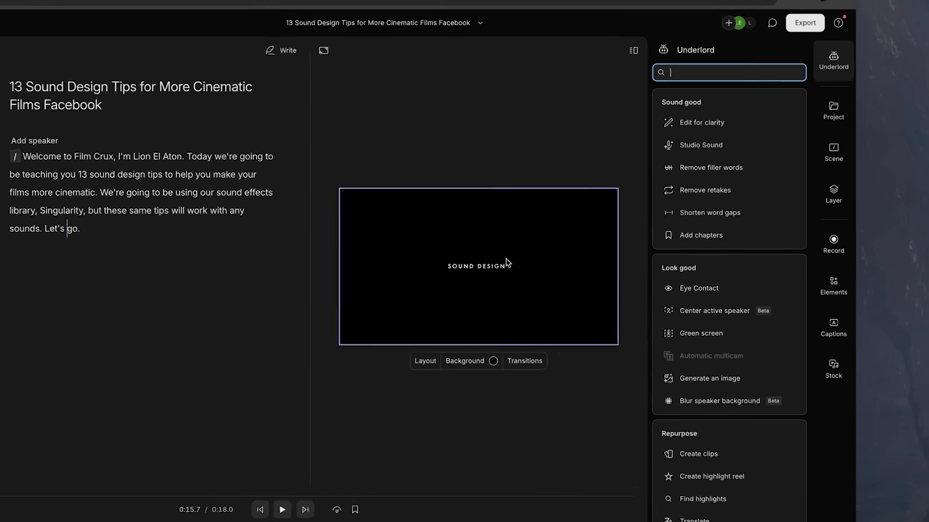
Apply the Karaoke classic caption style to all scenes and play the video back
click(809, 316)
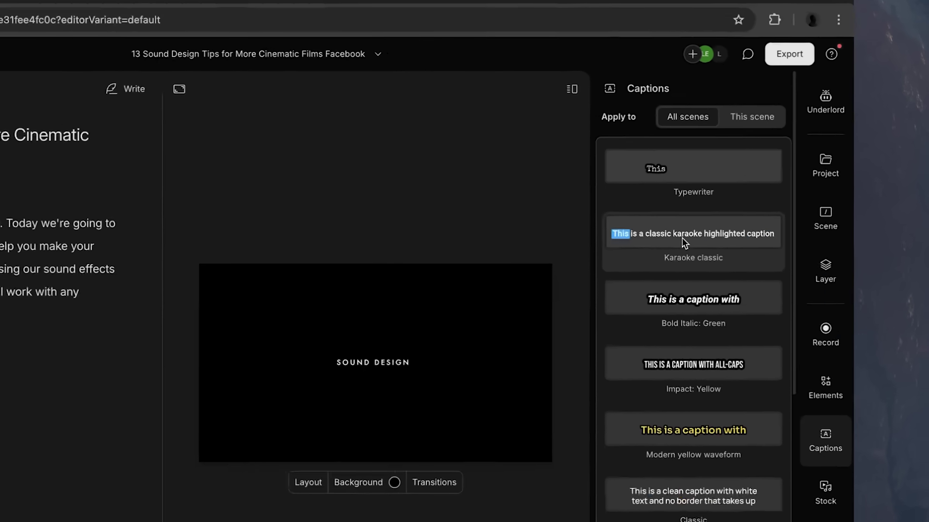
click(681, 237)
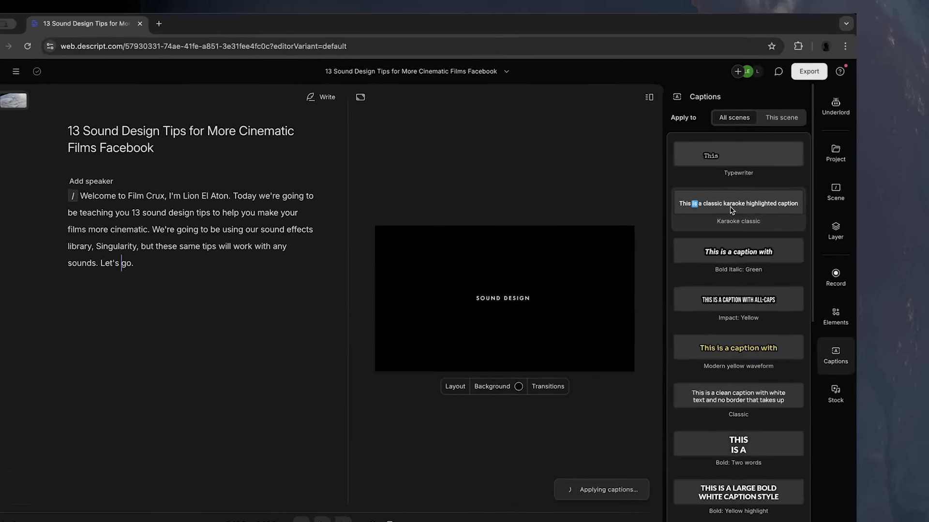
key(space)
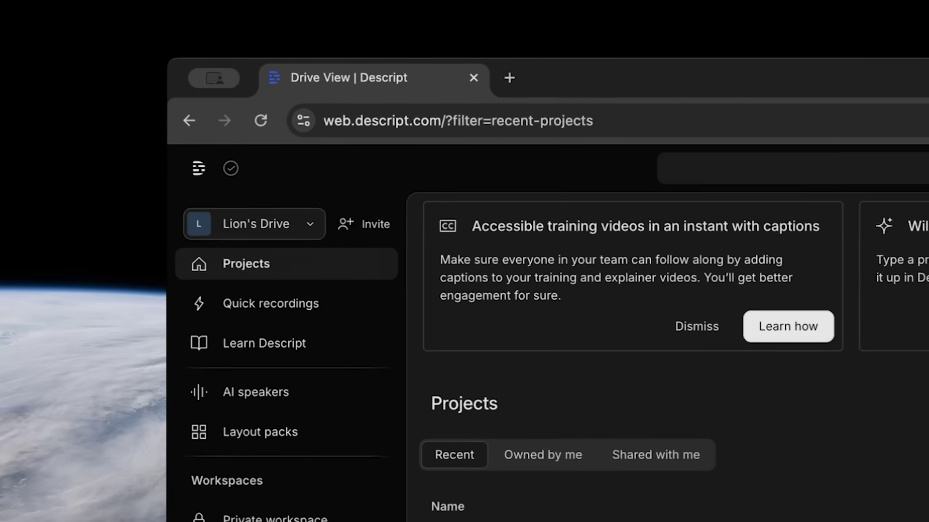
Copy the team invite link, then delete the selected script sentences in the Small project and replay it
click(218, 134)
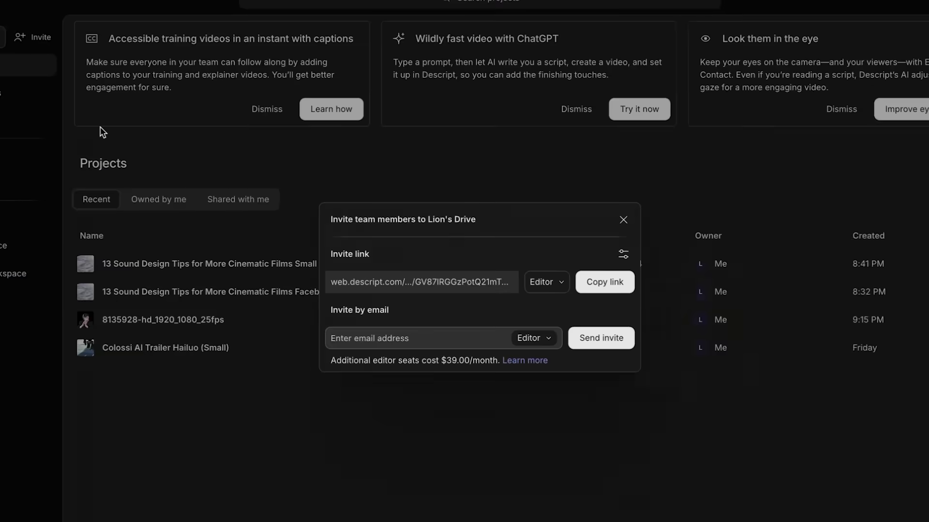
click(601, 274)
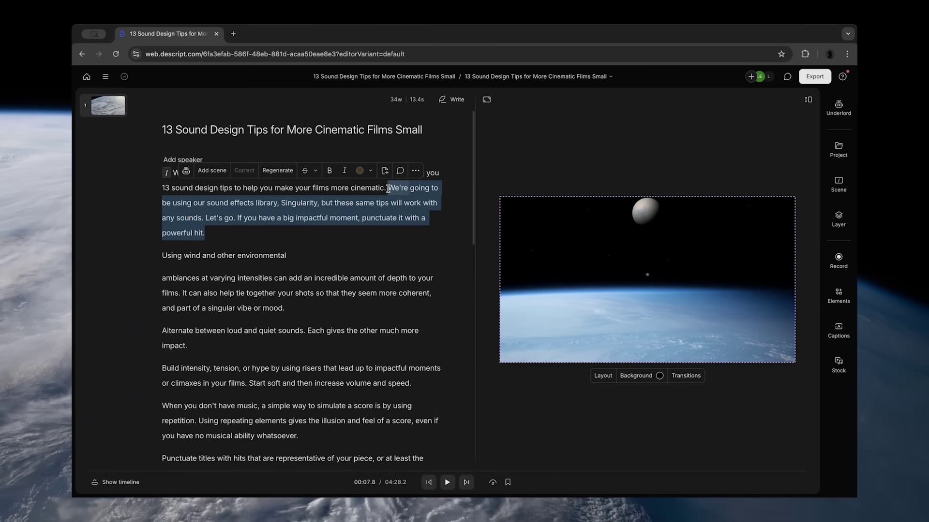
key(BackSpace)
click(447, 482)
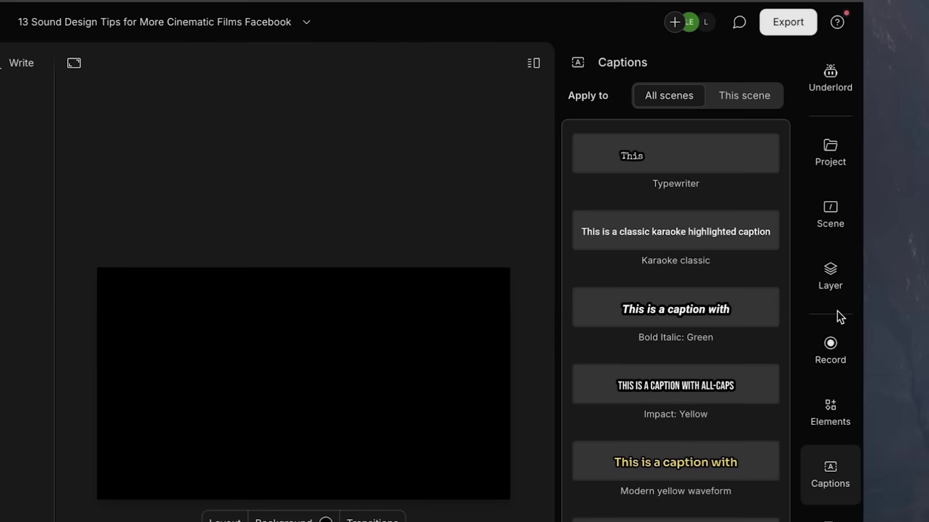
Share the Sound Design Tips Chrome window in the recorder and start recording into the script
click(832, 354)
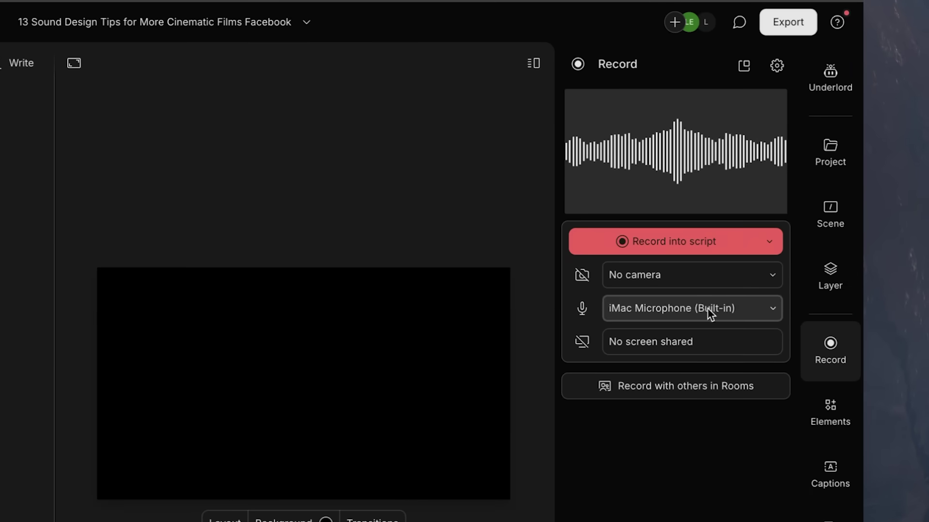
click(655, 342)
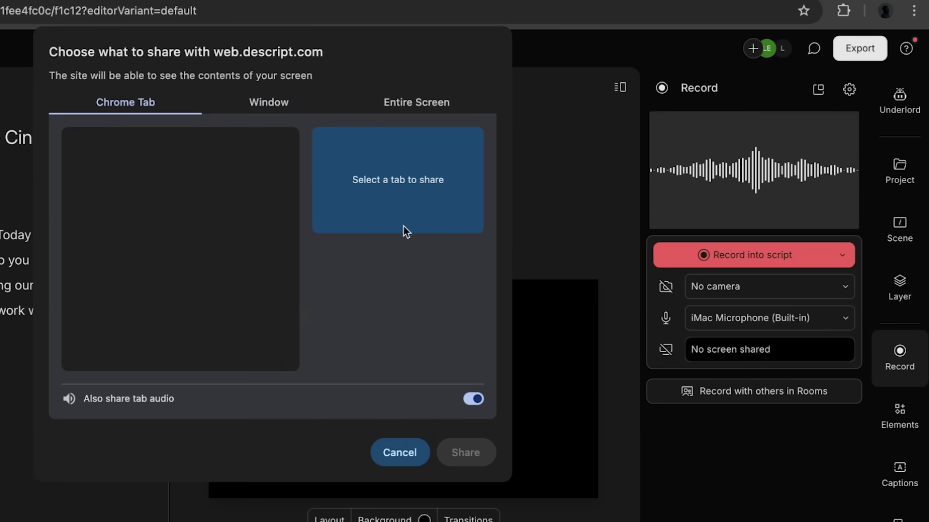
click(269, 101)
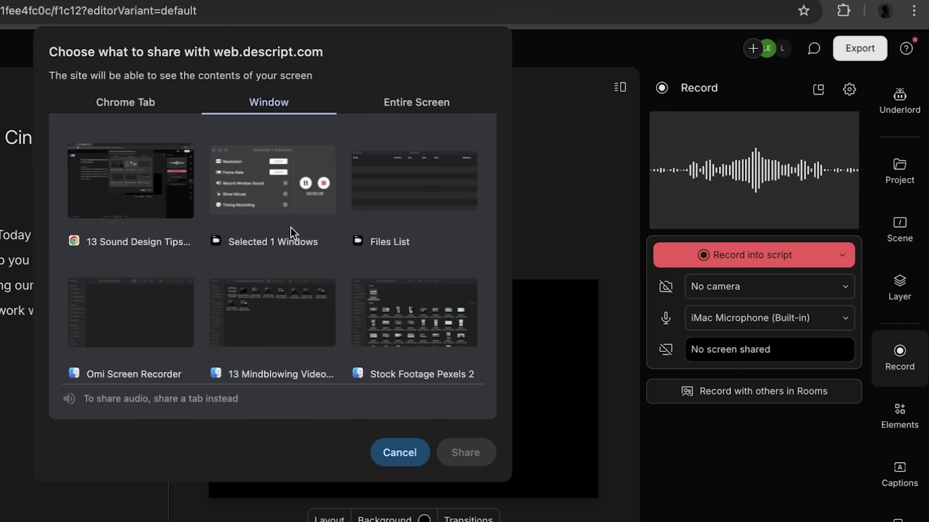
scroll(142, 204, down, 3)
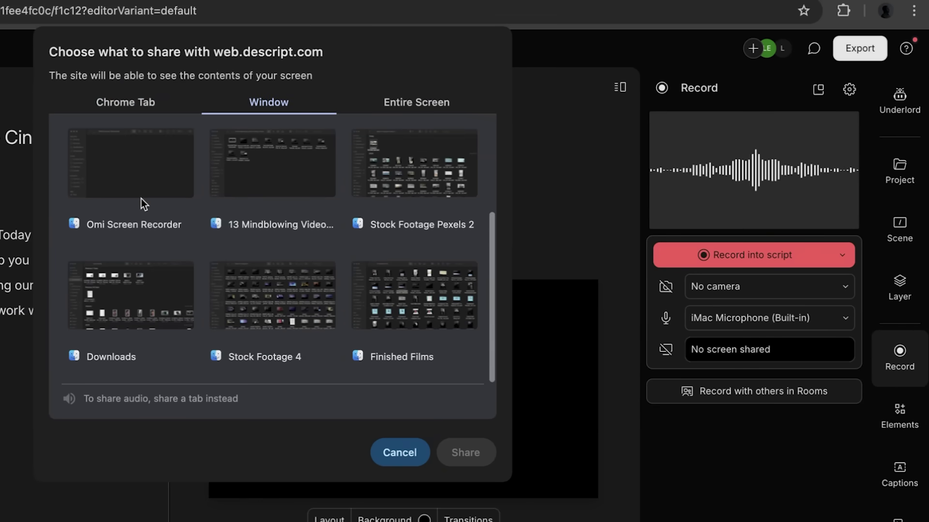
scroll(142, 205, up, 3)
click(121, 192)
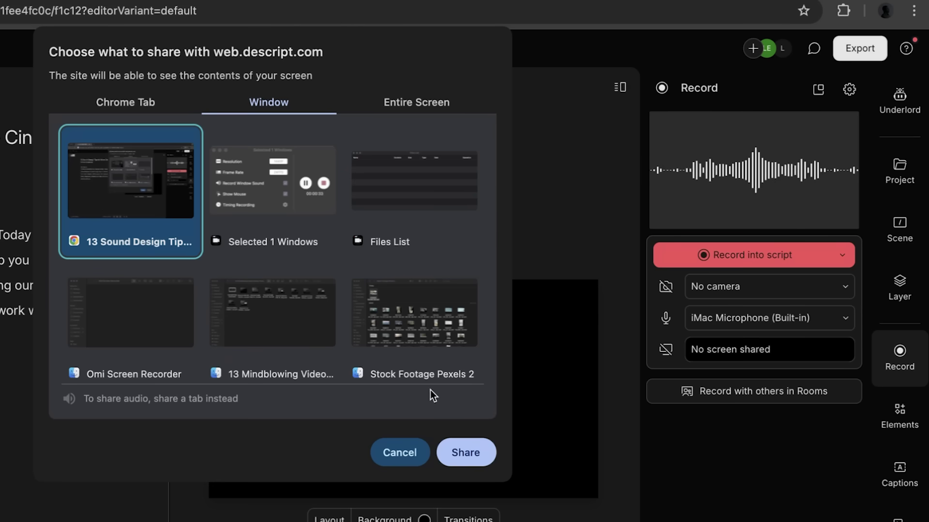
click(472, 452)
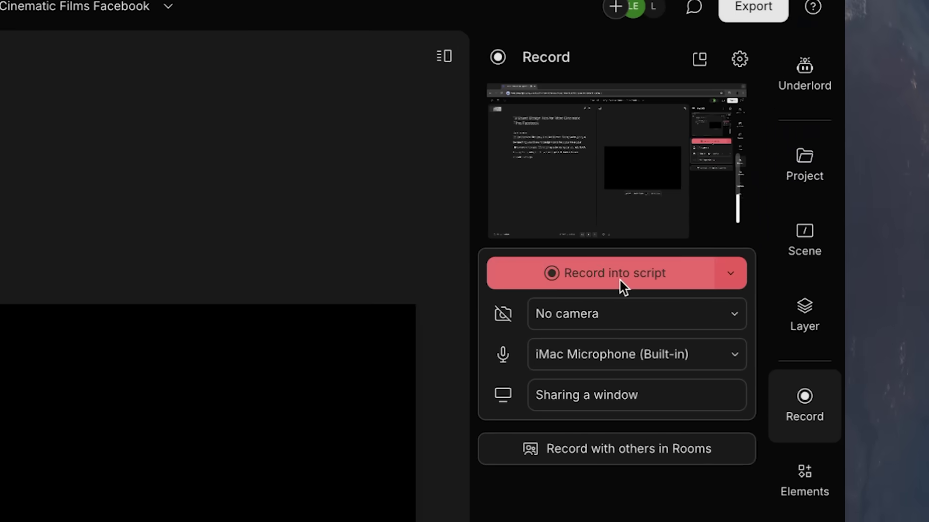
click(619, 278)
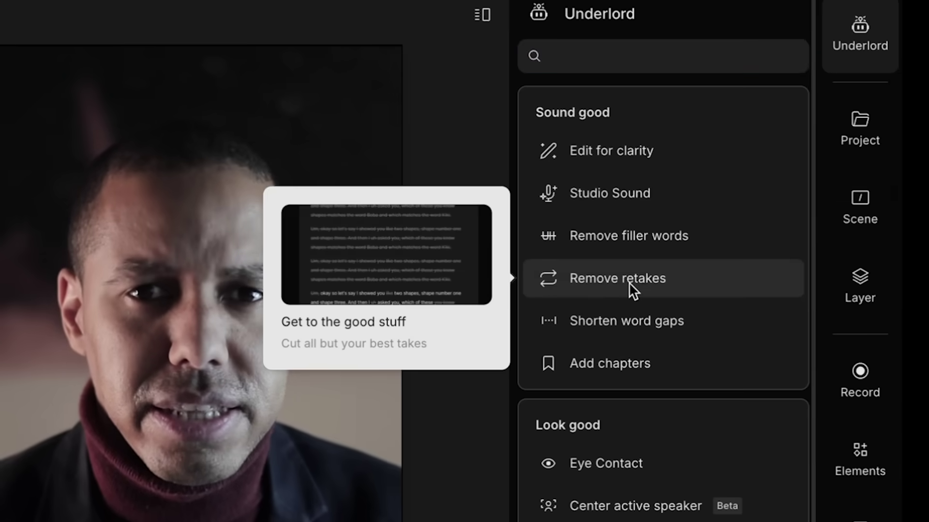
Run Remove retakes on the interview video and resolve the 00:45 retake suggestion
click(629, 283)
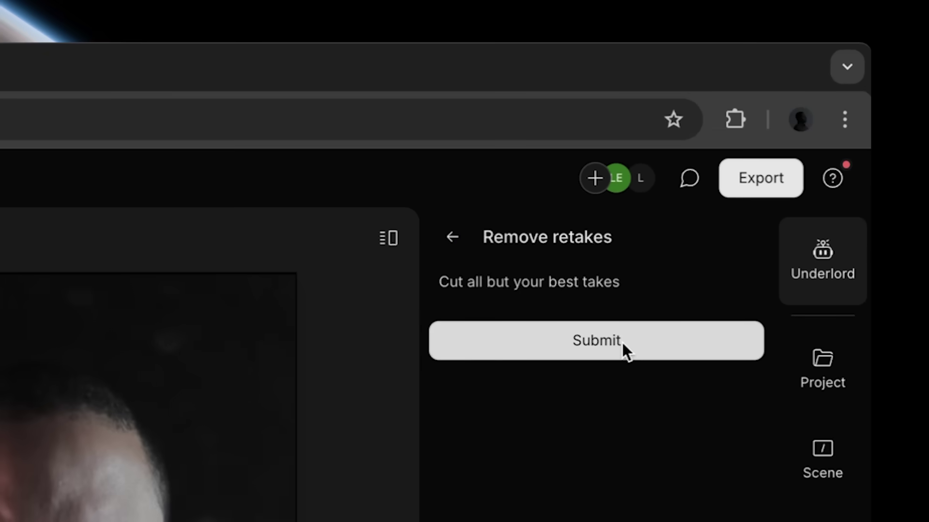
click(622, 343)
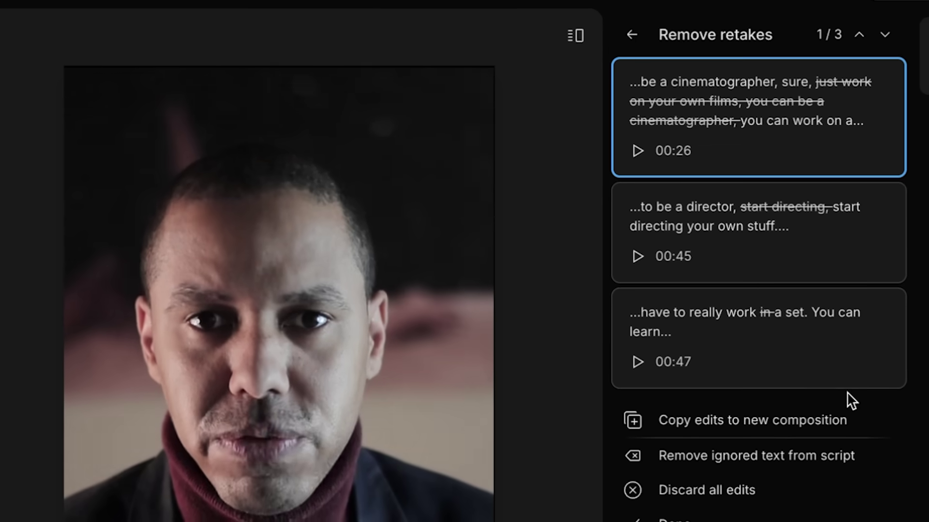
mouse_move(759, 232)
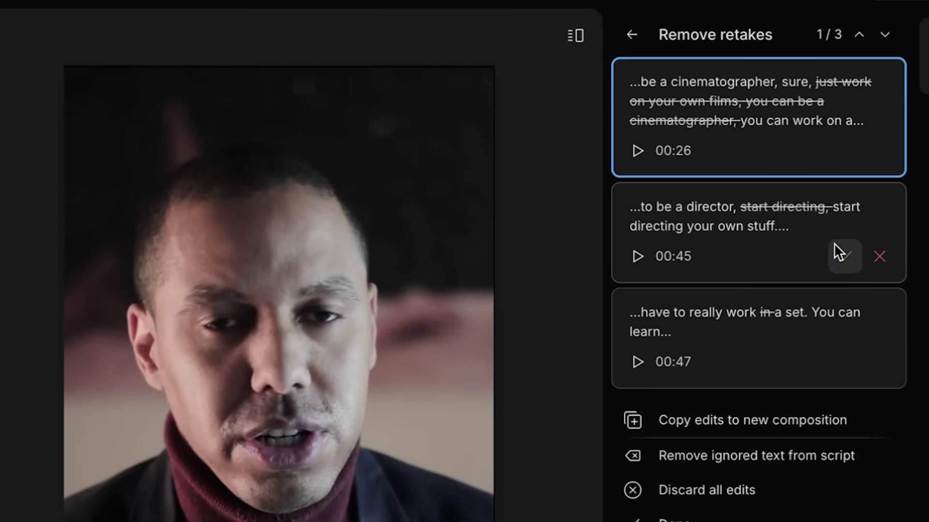
click(845, 257)
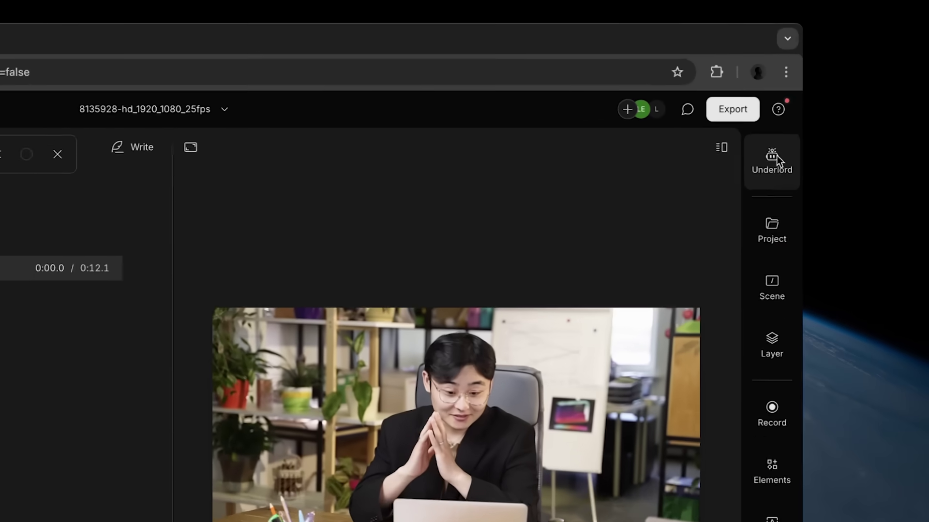
Apply Underlord's Eye Contact effect to the 12-second office video
click(775, 158)
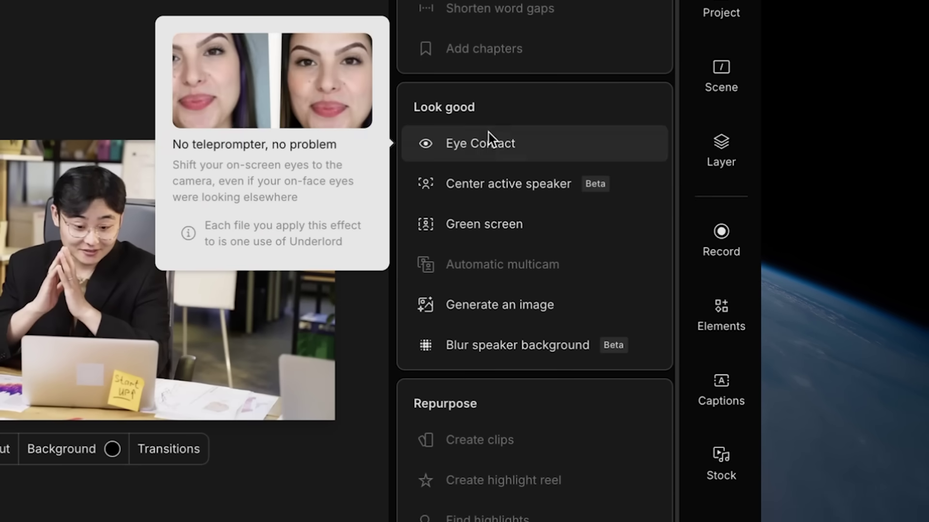
click(481, 144)
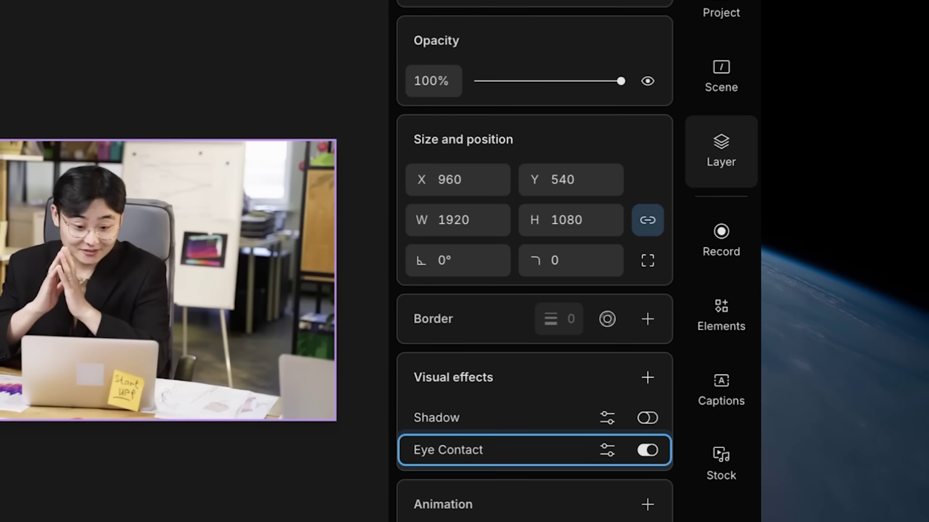